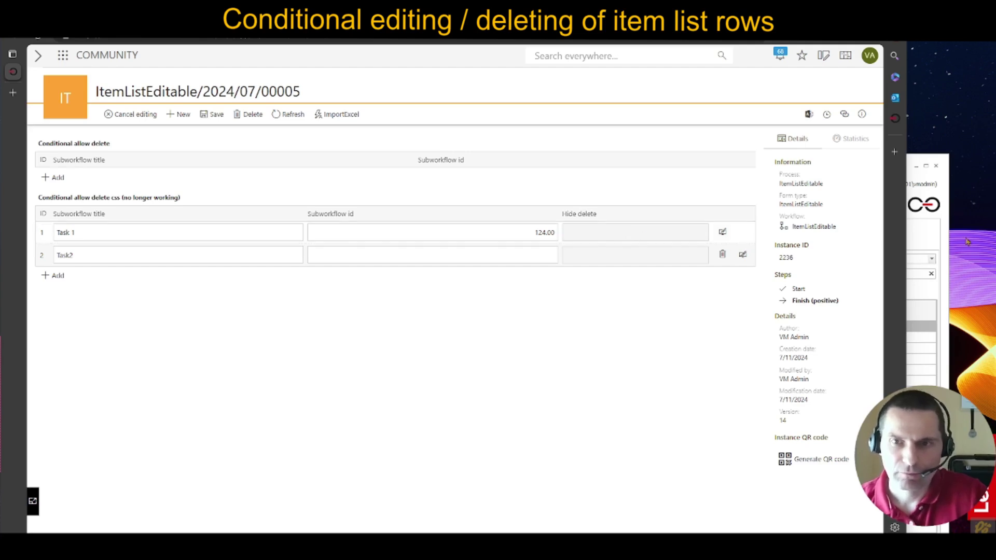
Switch to Designer Studio, examine the SQL query of the Hide delete column in the CSS-based item list, and return to the form.
left_click(921, 233)
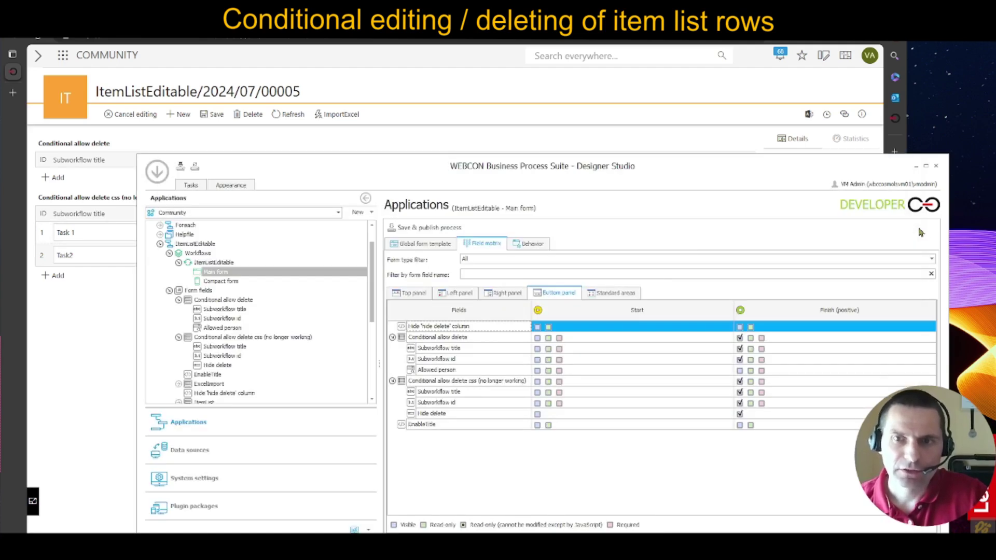
left_click(227, 366)
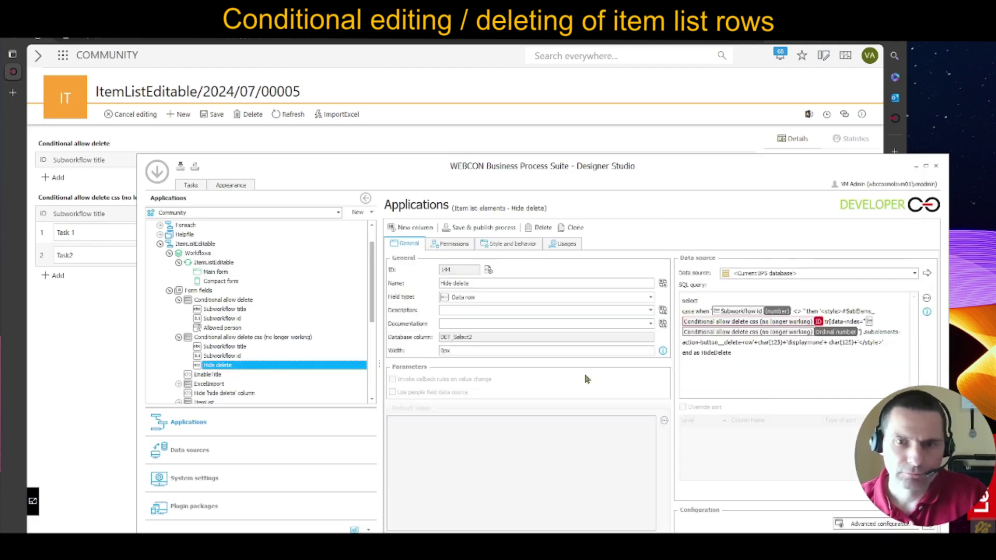
left_click(824, 311)
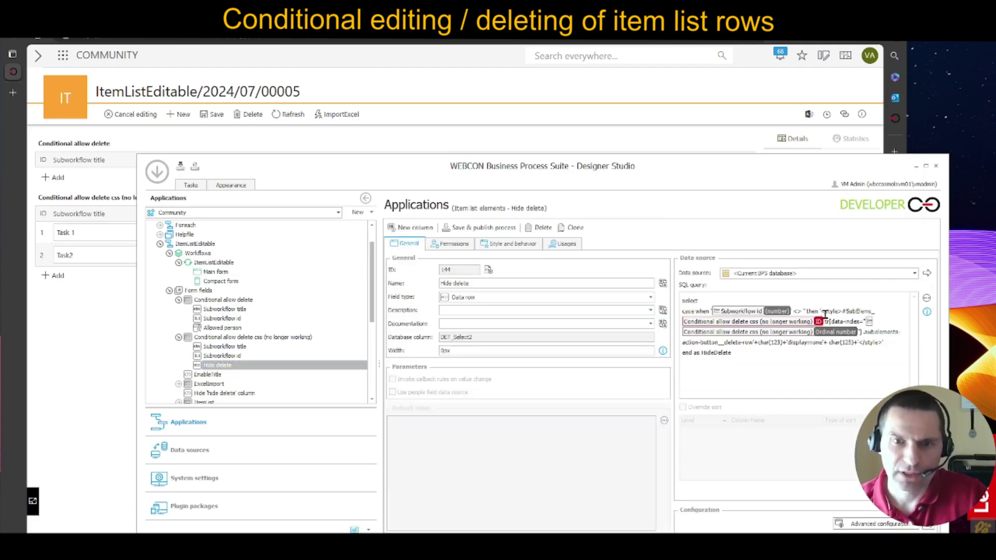
left_click(918, 168)
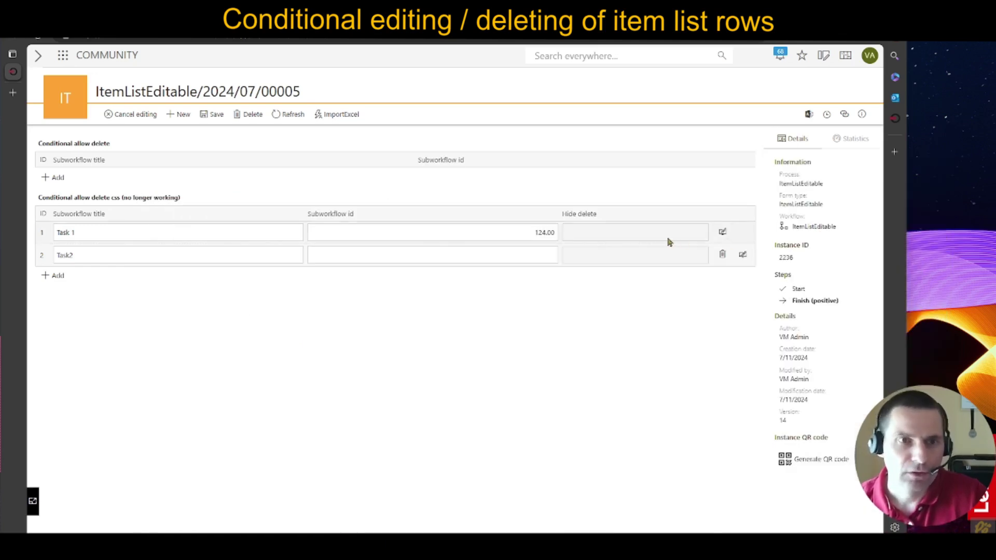
Refresh the form and check the first CSS-list row's actions in a narrowed browser window, then widen the window again.
left_click(289, 116)
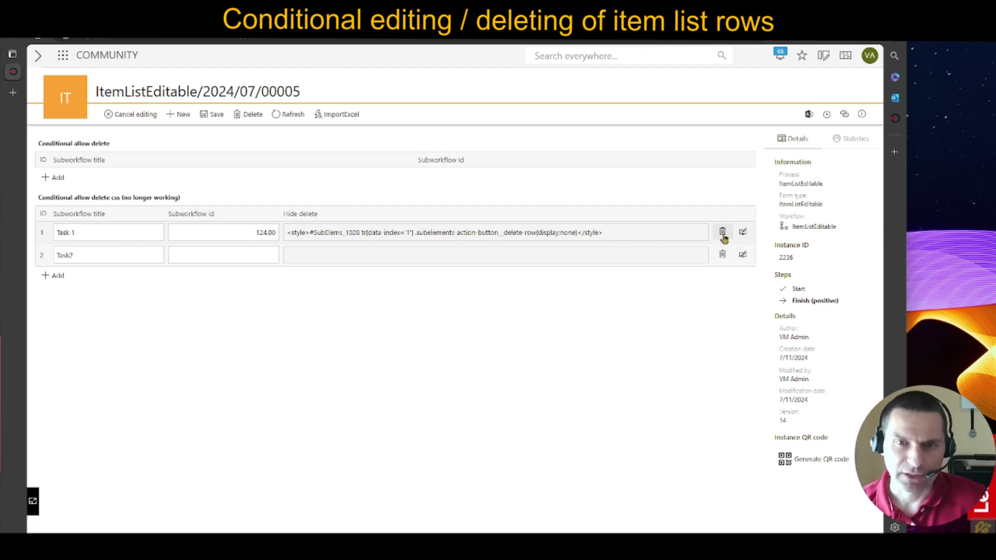
left_click_drag(908, 250, 399, 291)
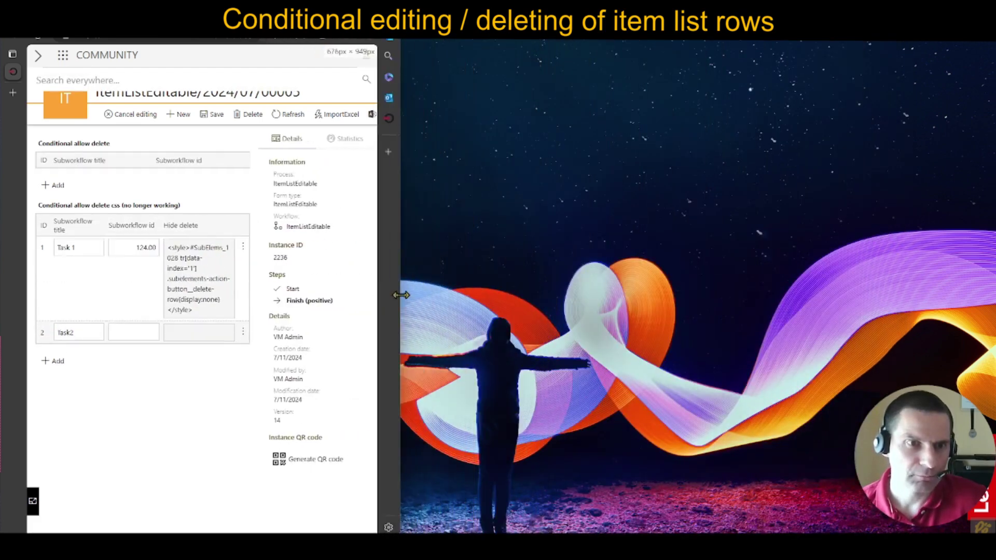
left_click(350, 114)
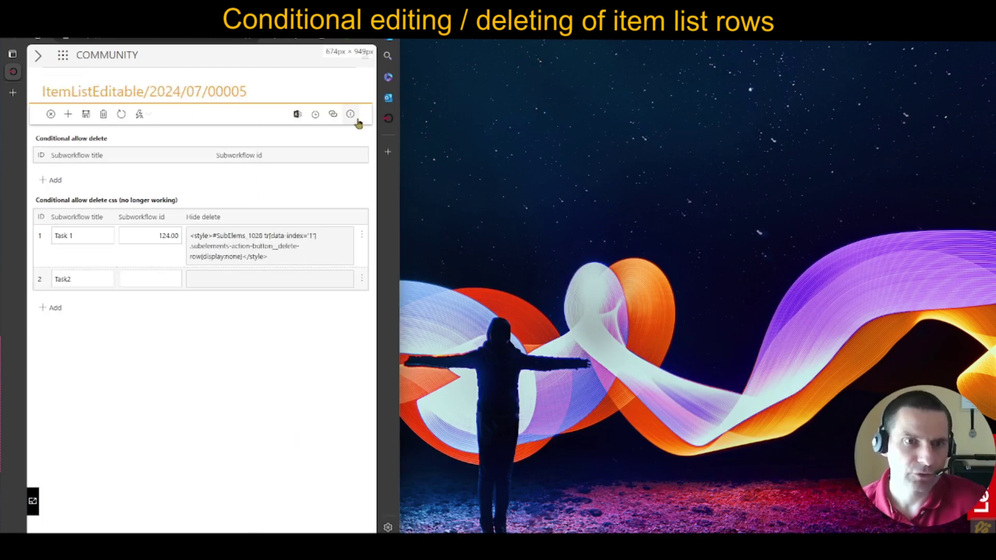
left_click(362, 237)
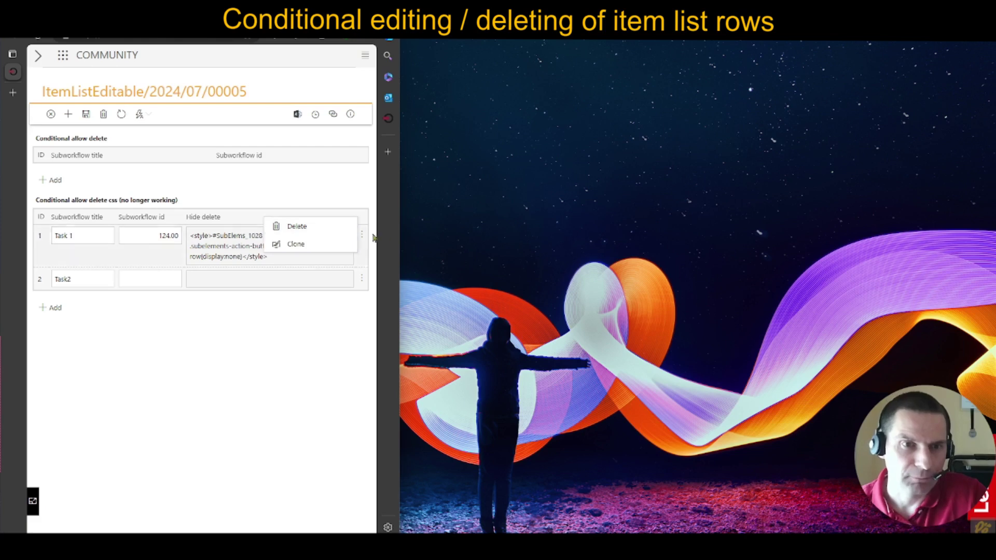
left_click_drag(377, 236, 809, 242)
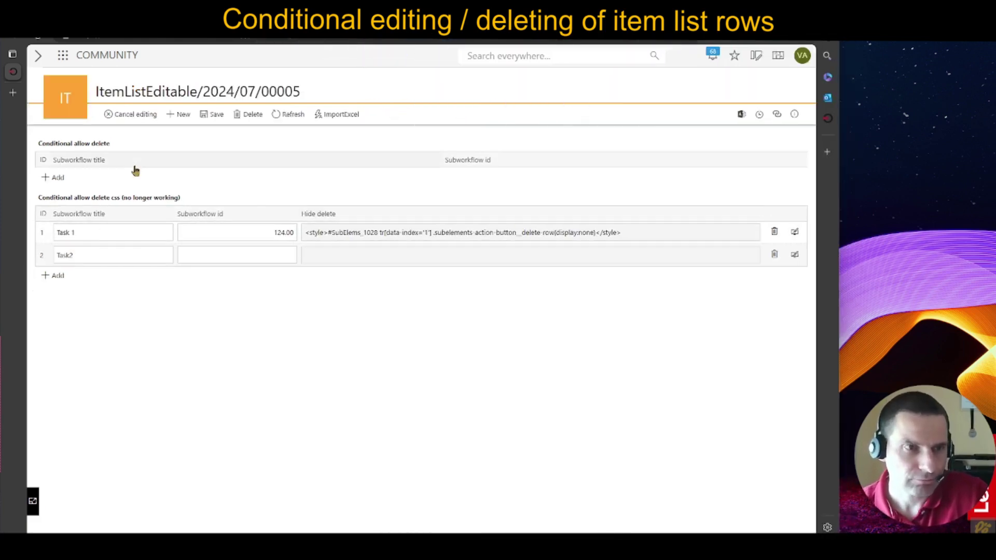
Add rows Task 1 and Task 2 to the Conditional allow delete list, set Task 1's subworkflow id to 123, and save.
left_click(56, 178)
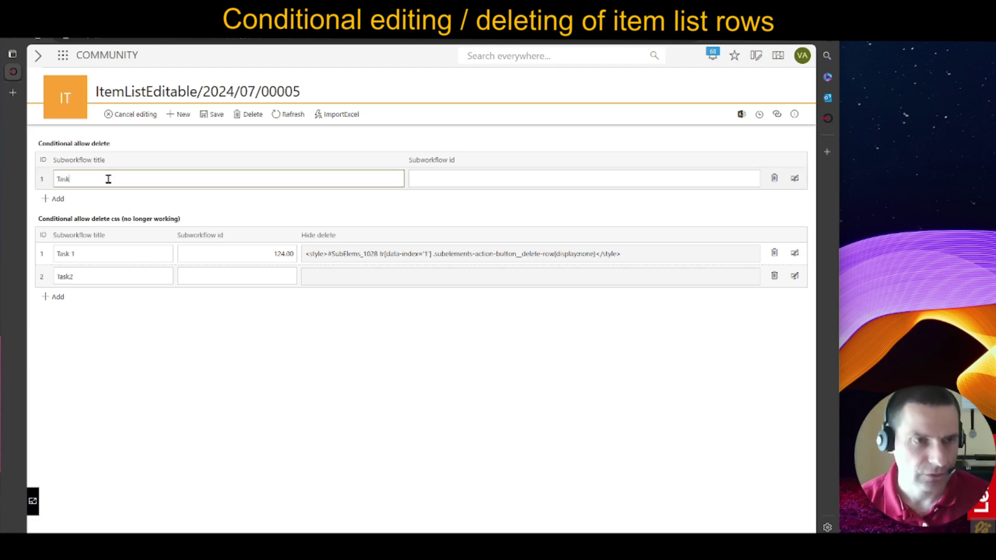
left_click(56, 199)
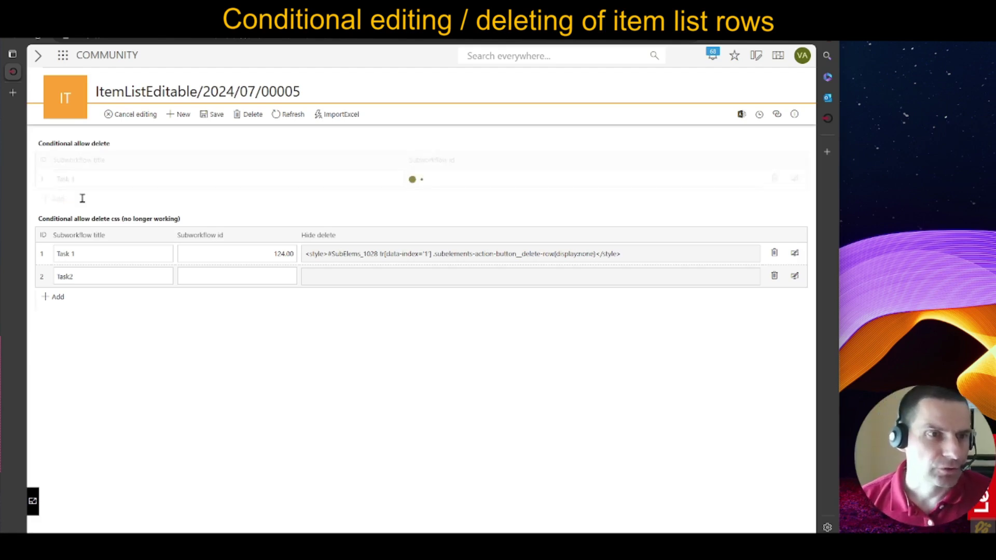
type("Task 2")
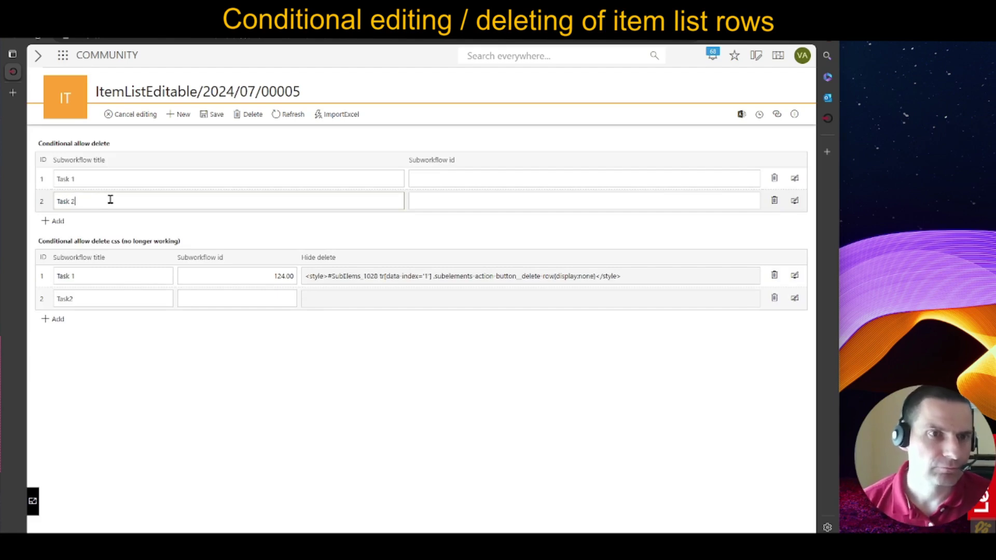
left_click(214, 116)
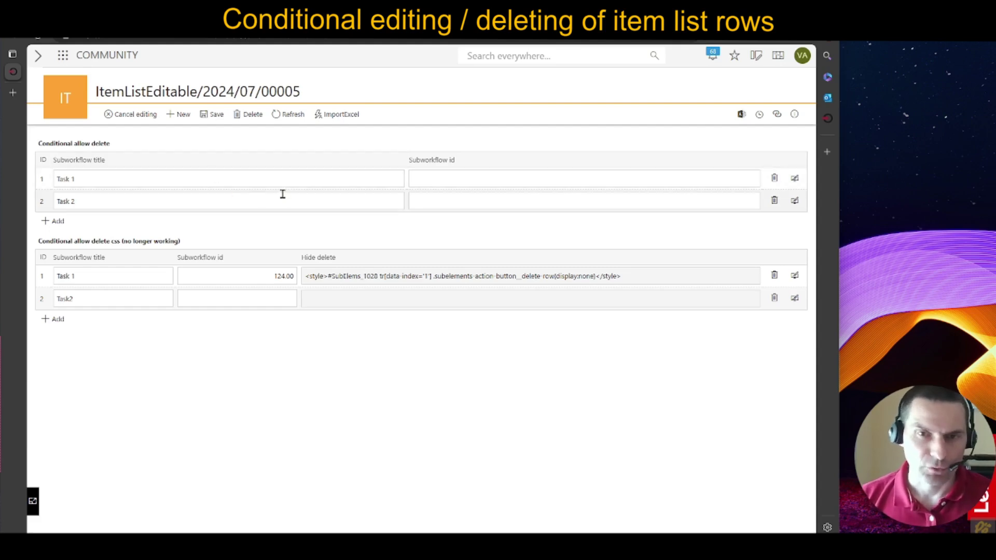
left_click(573, 183)
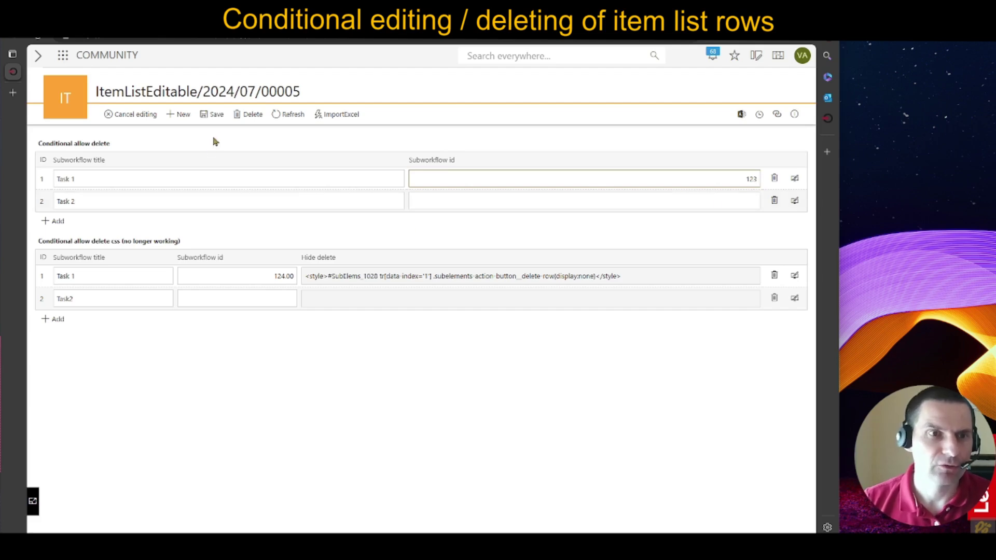
left_click(215, 115)
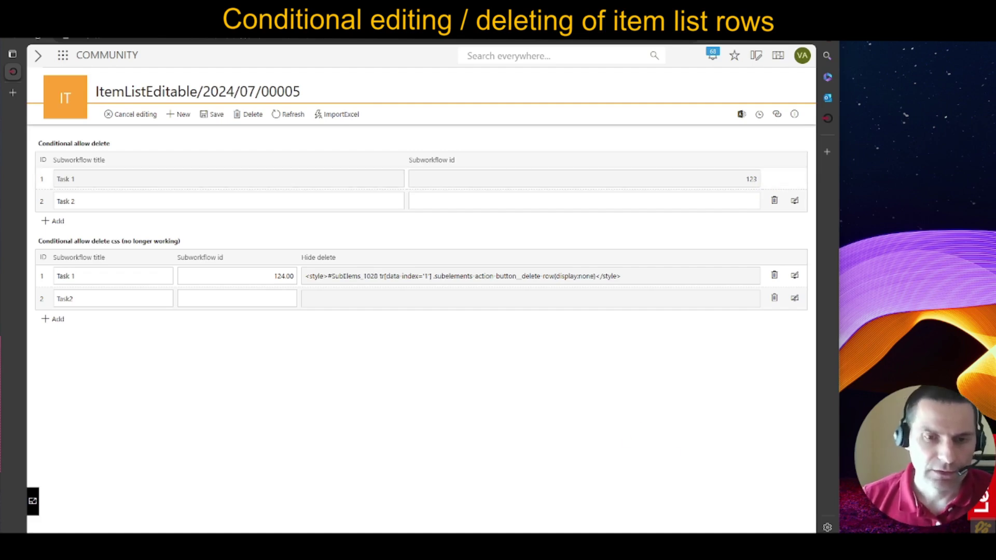
Switch to Designer Studio and open the acceptance settings of Conditional allow delete on the Finish (positive) step's form.
left_click(519, 546)
left_click(225, 264)
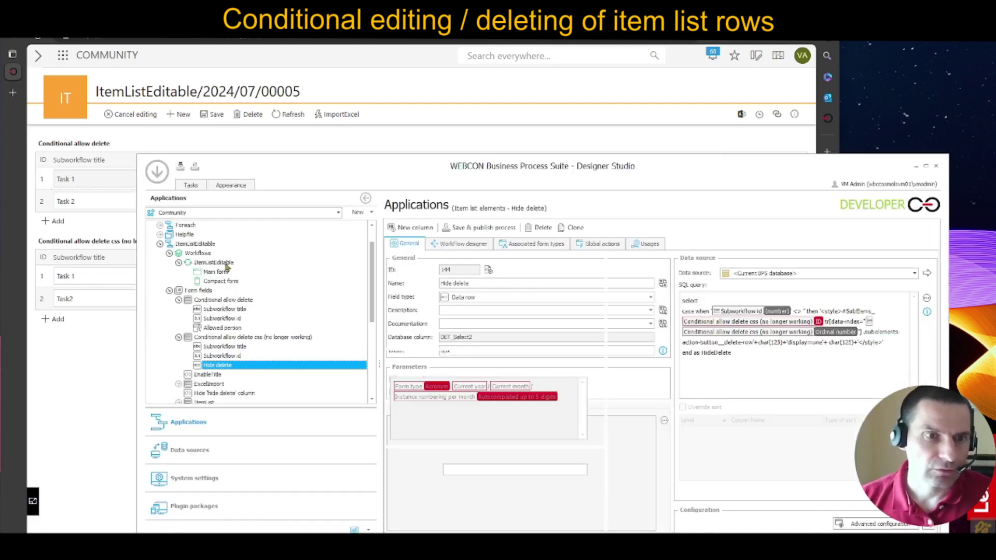
left_click(652, 291)
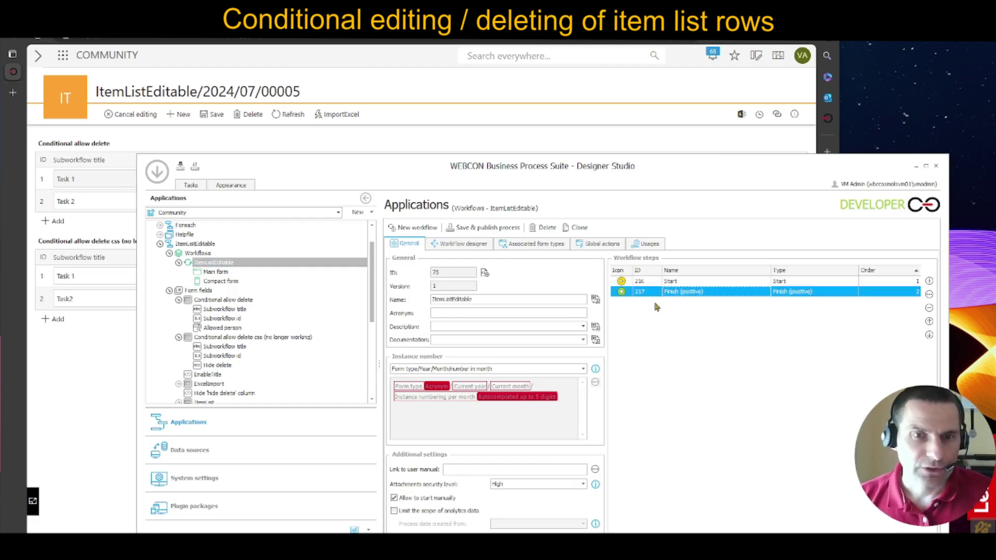
double_click(655, 292)
left_click(350, 185)
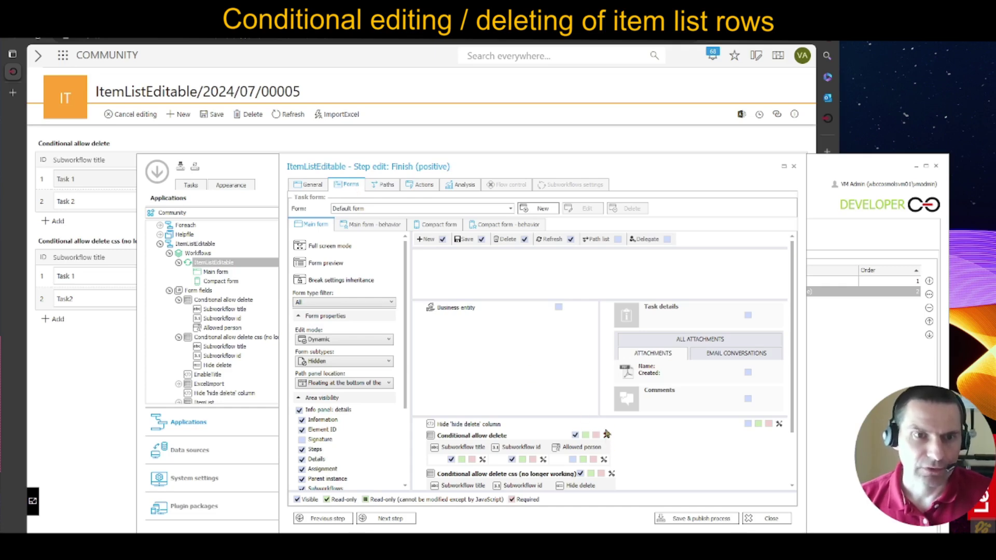
left_click(607, 434)
left_click(367, 190)
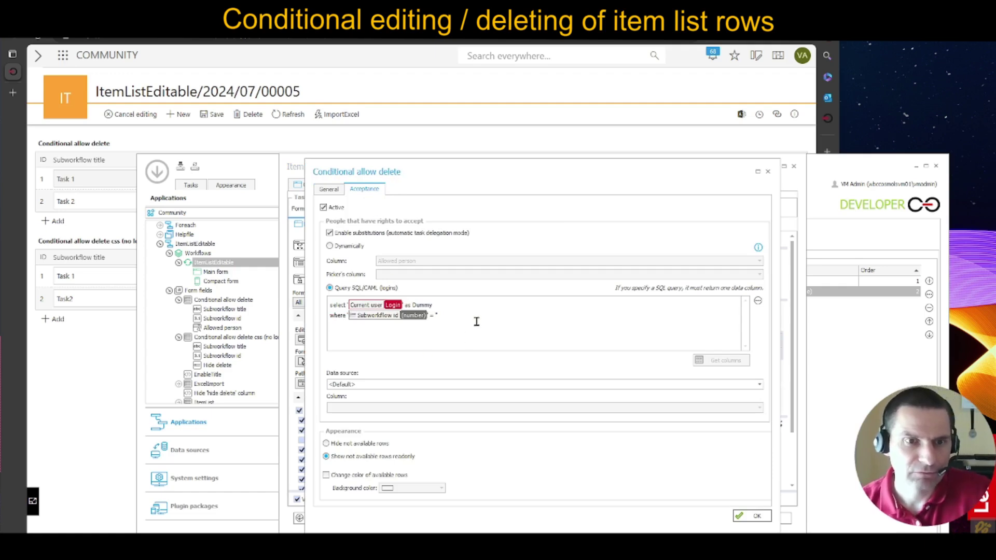
Examine the SQL query defining who may accept Conditional allow delete rows, discard any changes to it, and return to the browser form.
left_click(382, 305)
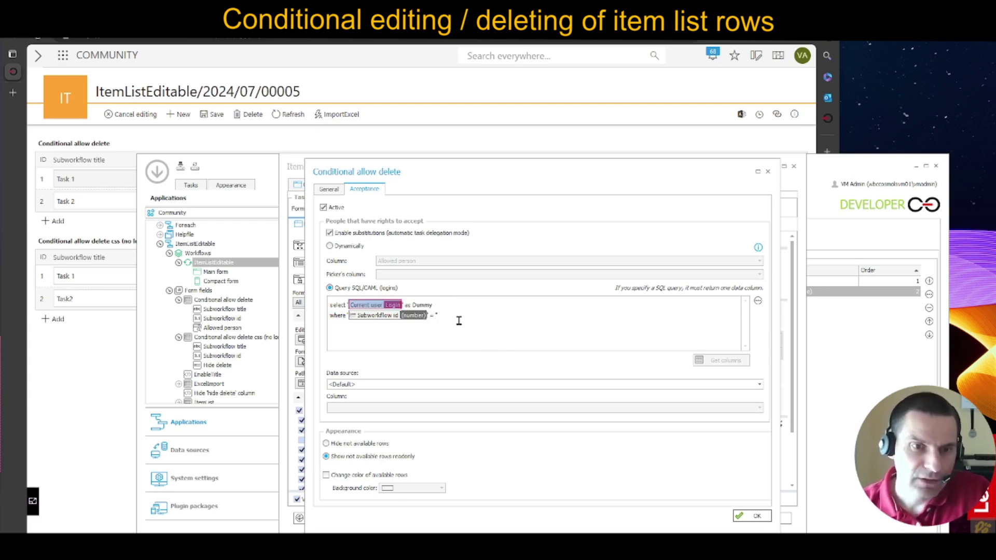
left_click(422, 315)
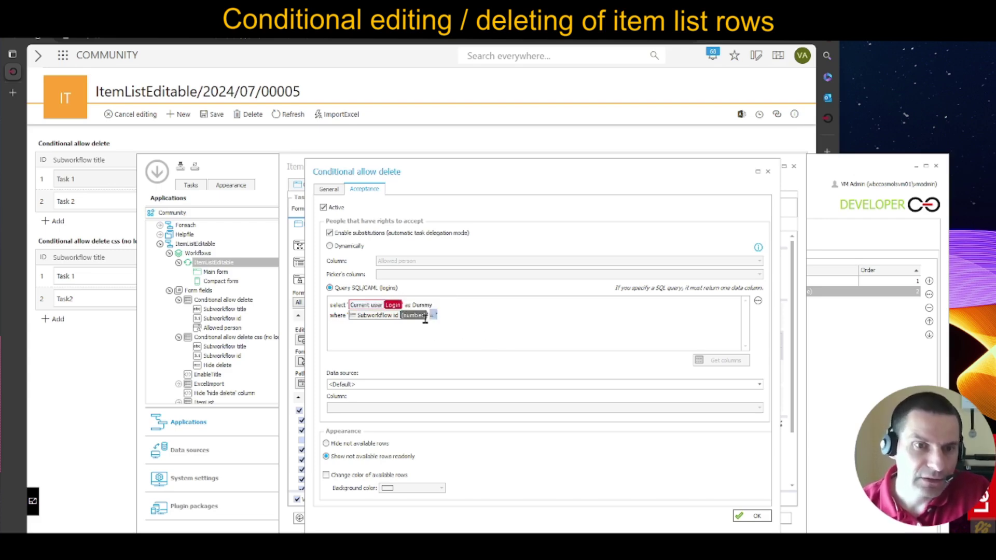
left_click(498, 327)
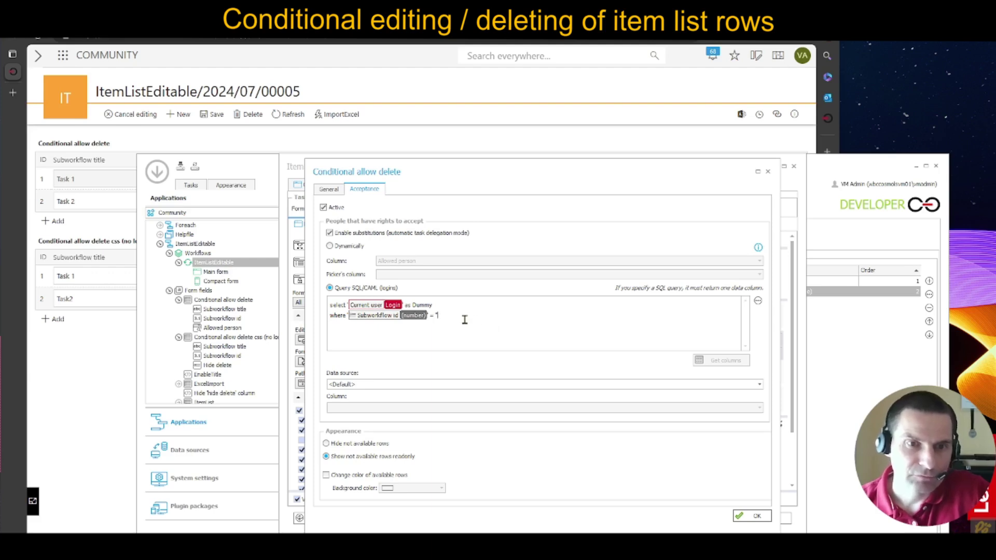
type("1")
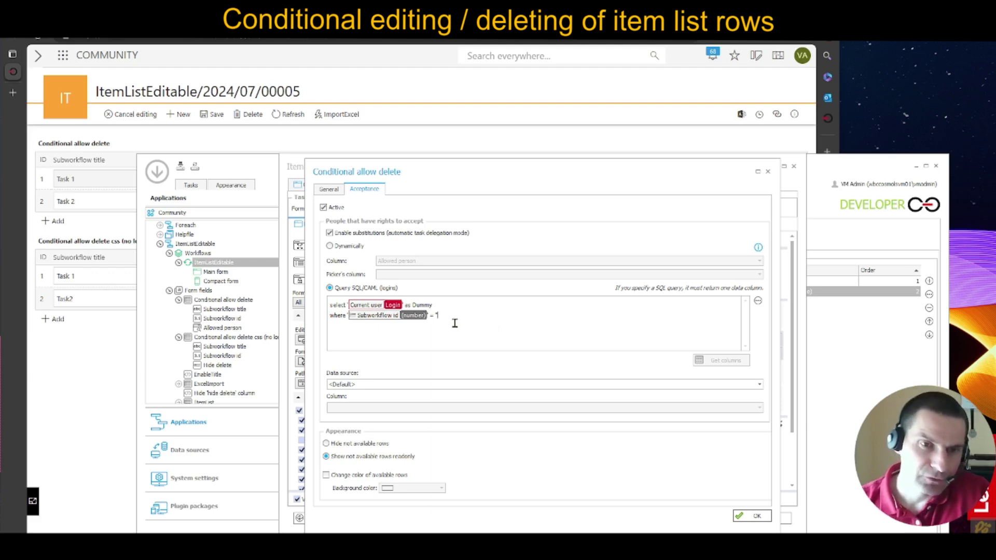
key("BackSpace")
type("'")
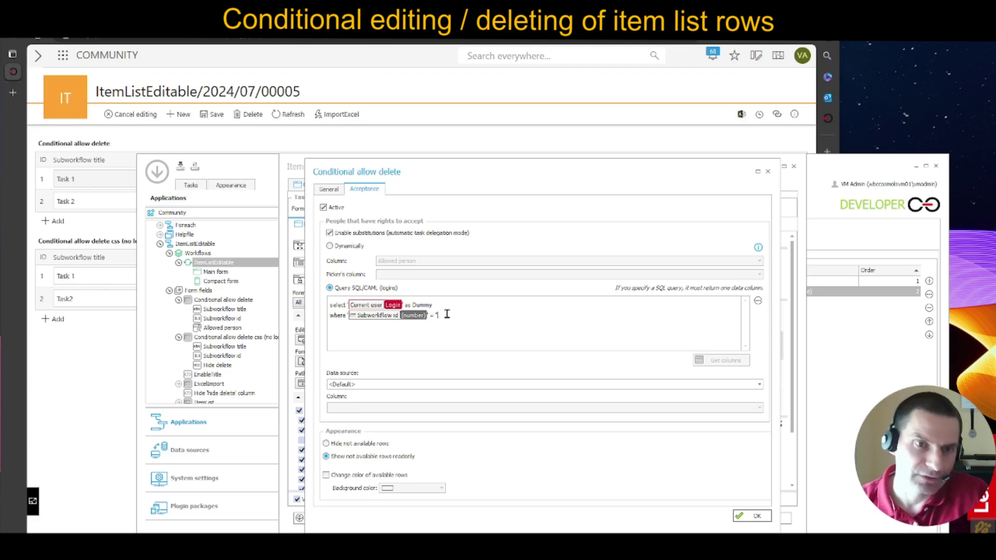
left_click(768, 172)
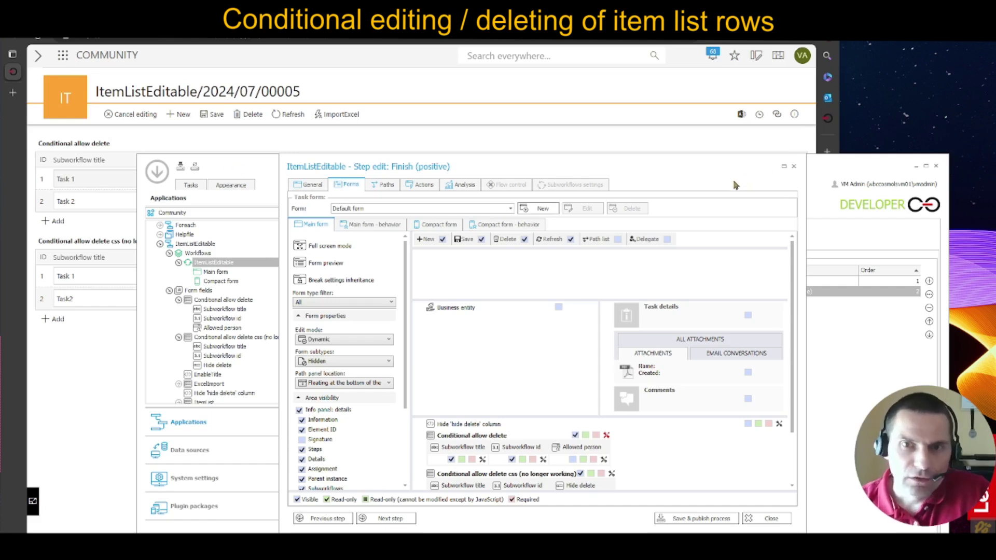
left_click(795, 167)
left_click(663, 139)
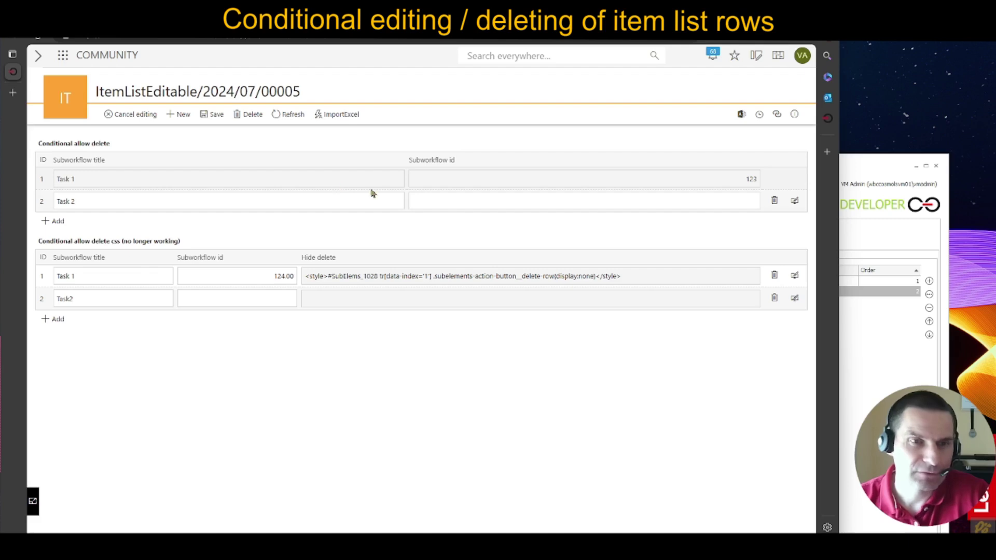
Switch to Designer Studio, make the EnableTitle field visible in the Finish (positive) step of the main form's field matrix, and save.
left_click(856, 173)
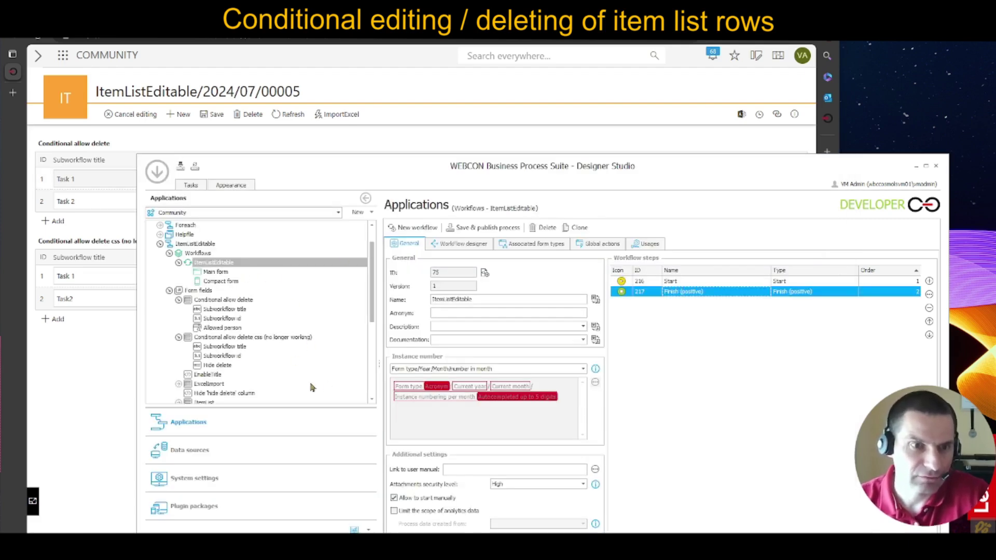
left_click(215, 375)
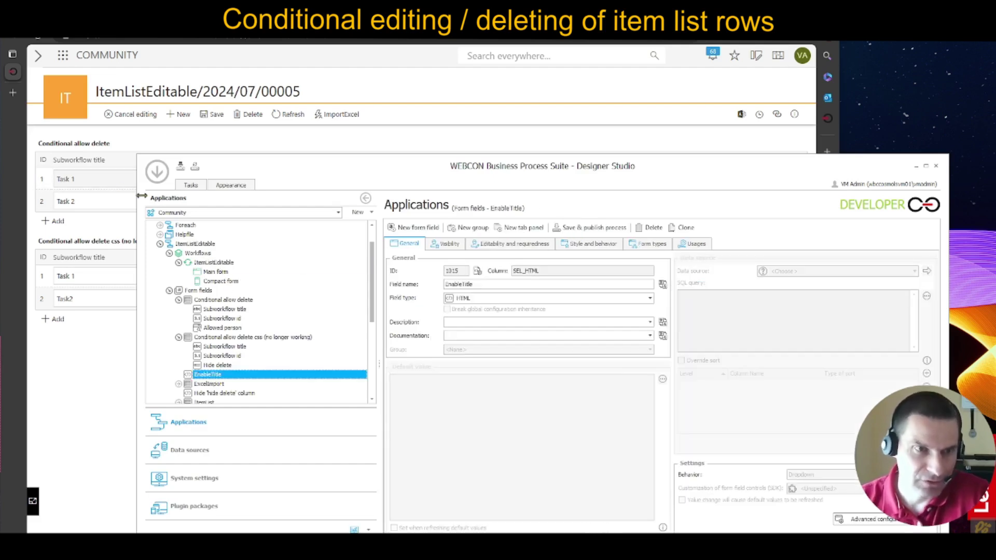
left_click(221, 273)
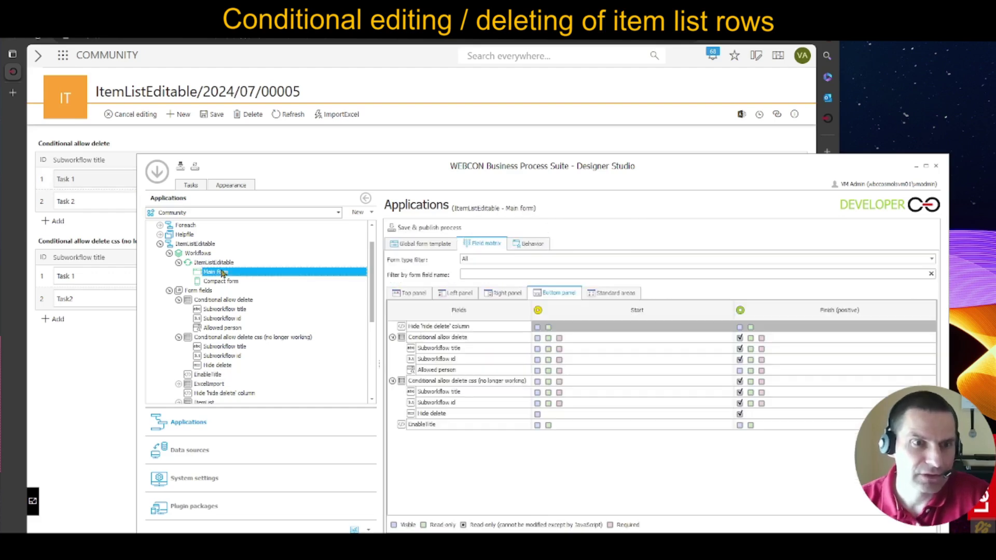
left_click(740, 424)
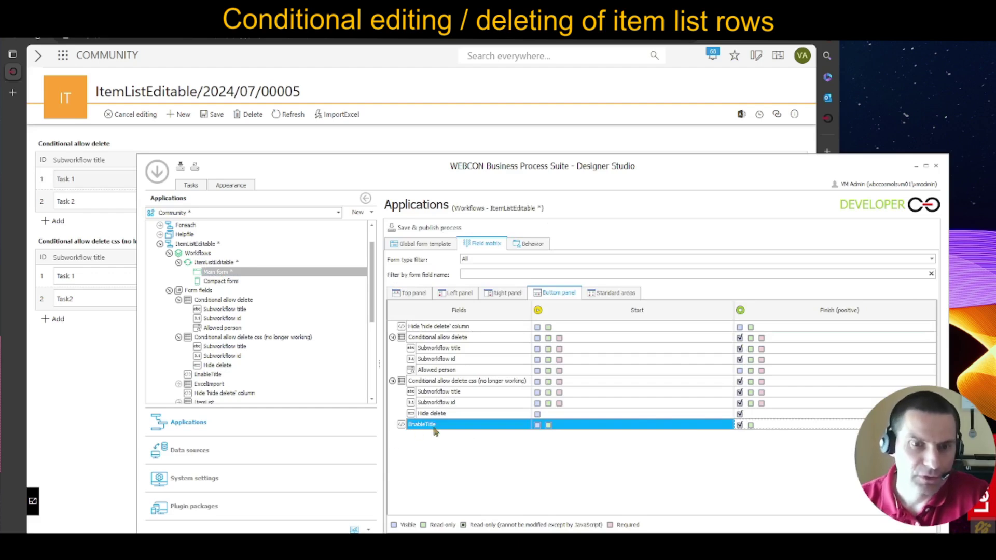
left_click(425, 228)
Return to the browser form, refresh it, change the first Conditional allow delete row's title to "Task 1 update", and save.
left_click(431, 137)
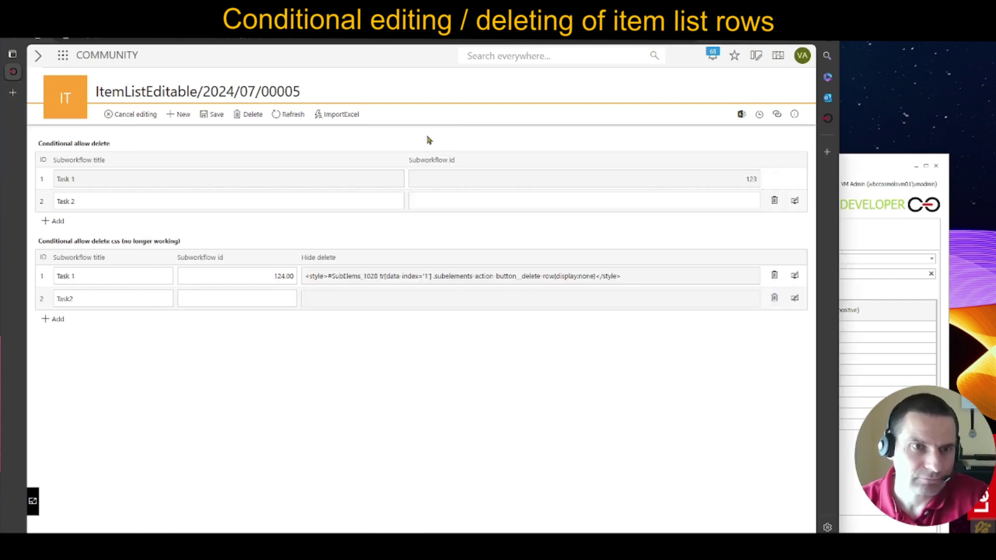
left_click(283, 119)
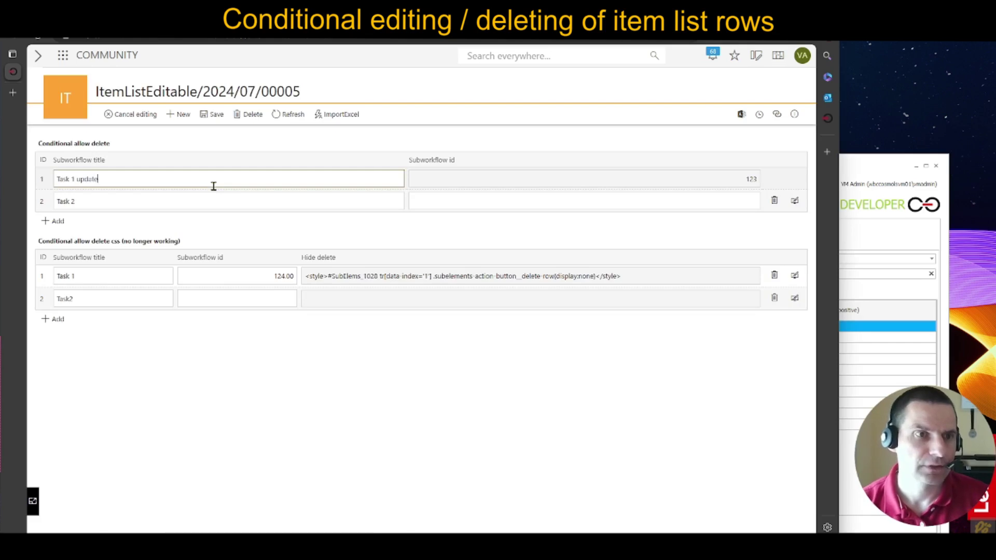
left_click(217, 114)
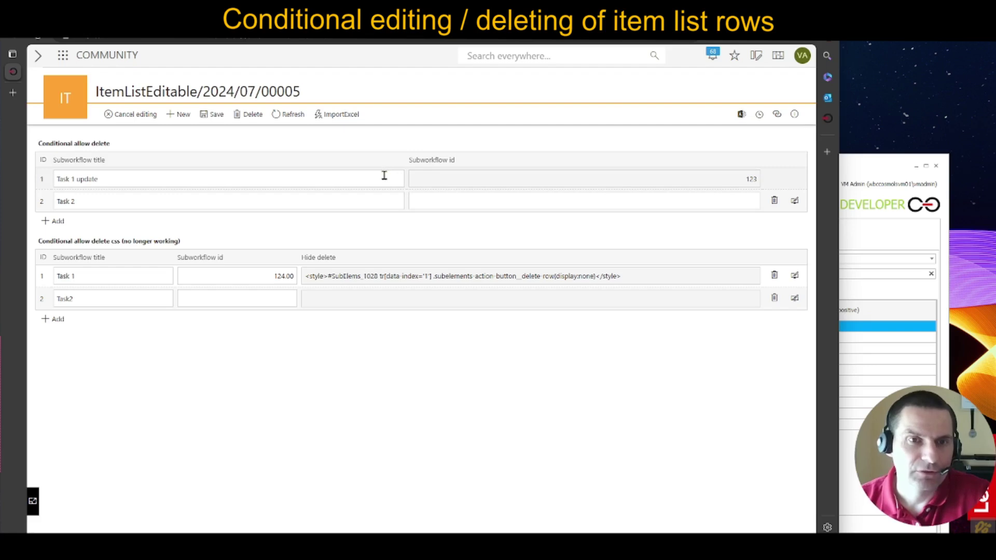
Select the whole subworkflow title text in the first row of the Conditional allow delete list.
left_click_drag(200, 180, 43, 180)
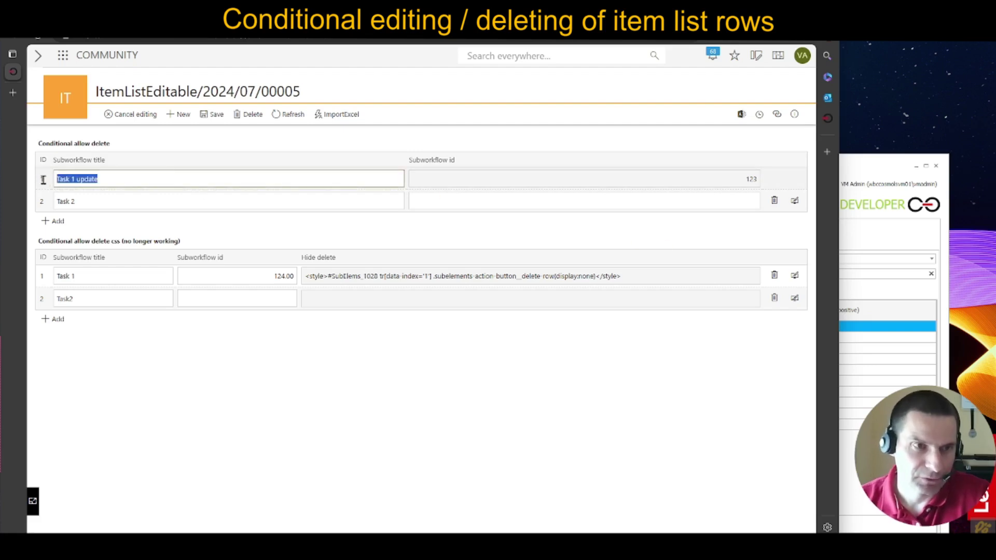